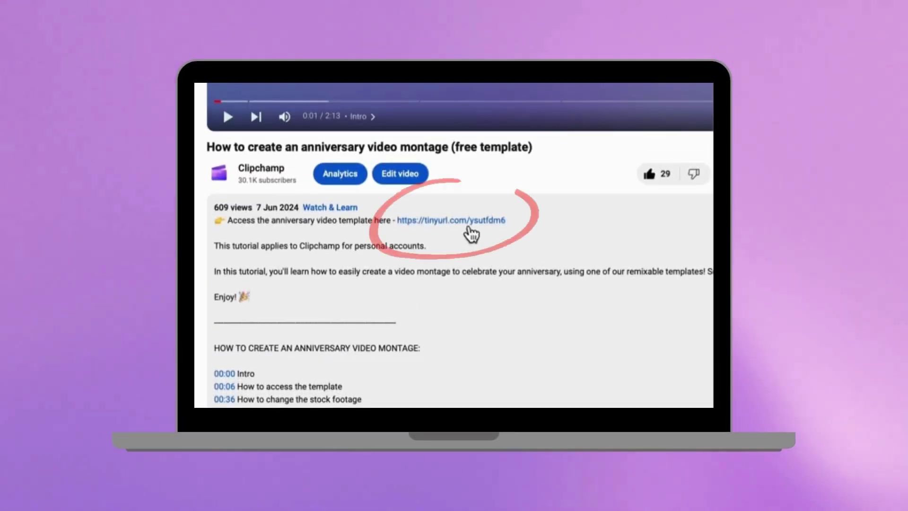
- Open the anniversary template in Clipchamp from the tinyurl link in the YouTube description
left_click(450, 221)
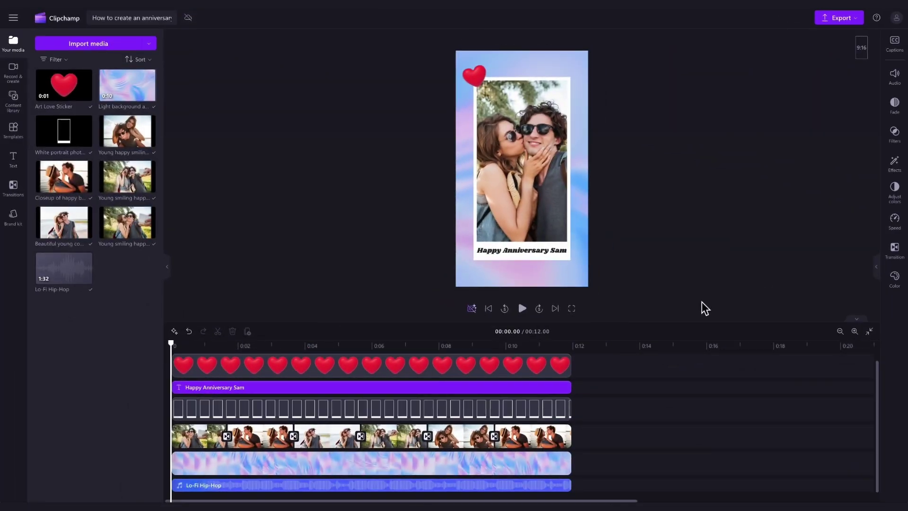
left_click(525, 309)
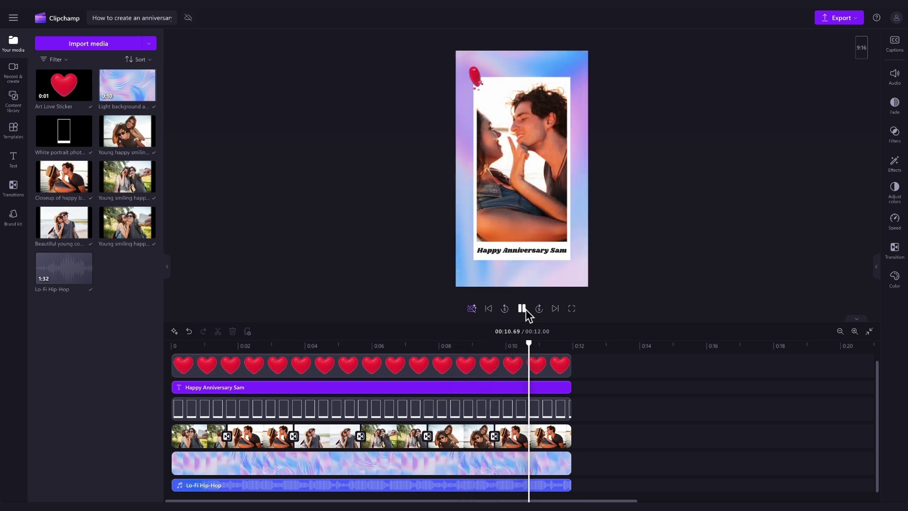
left_click(525, 309)
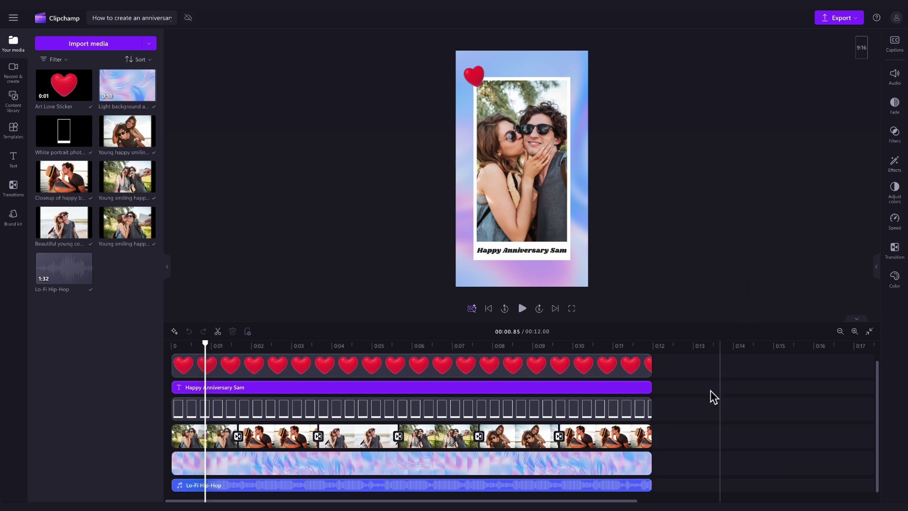
left_click(591, 442)
- Import all six videos, My video 1–6.mp4, from the Tutorial folder into the media library
left_click(520, 437)
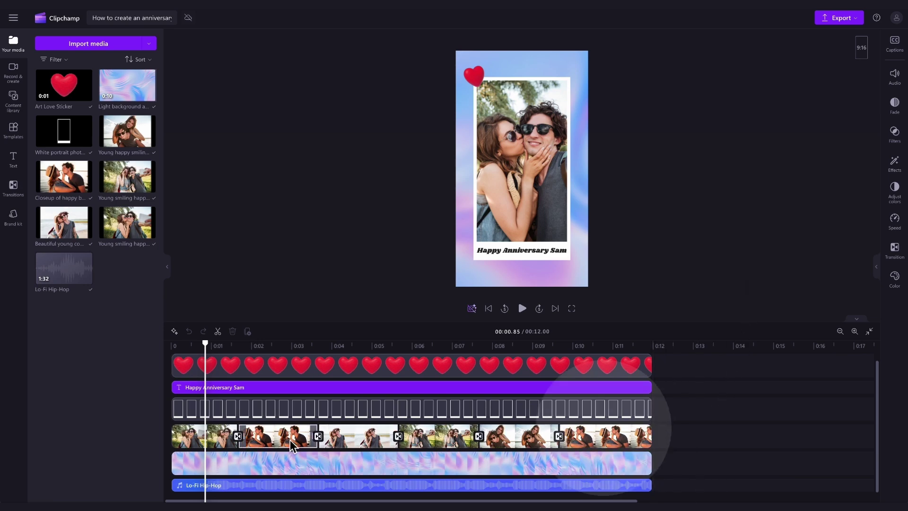
left_click(569, 428)
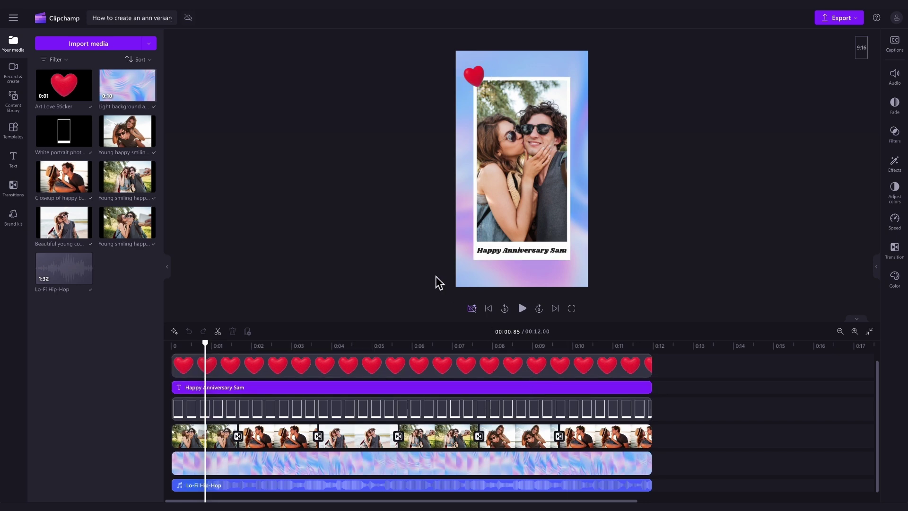
left_click(87, 44)
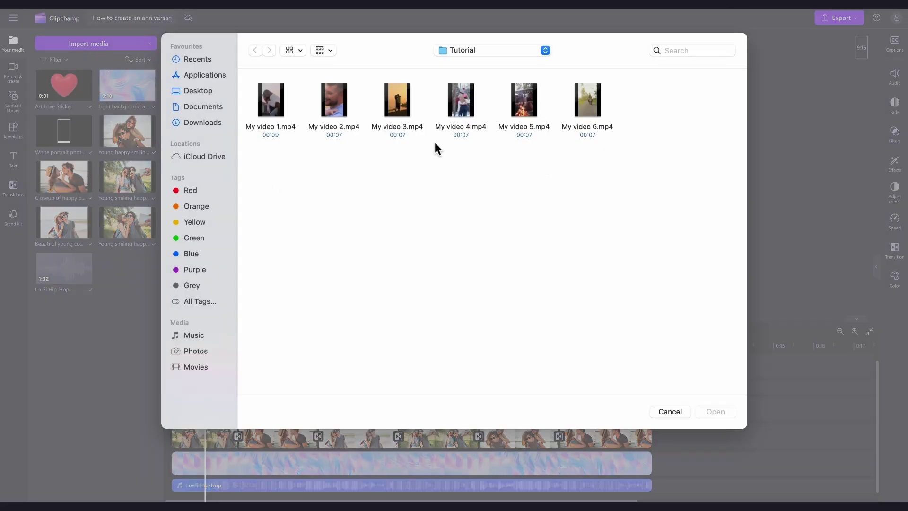
key("super+a")
left_click(709, 414)
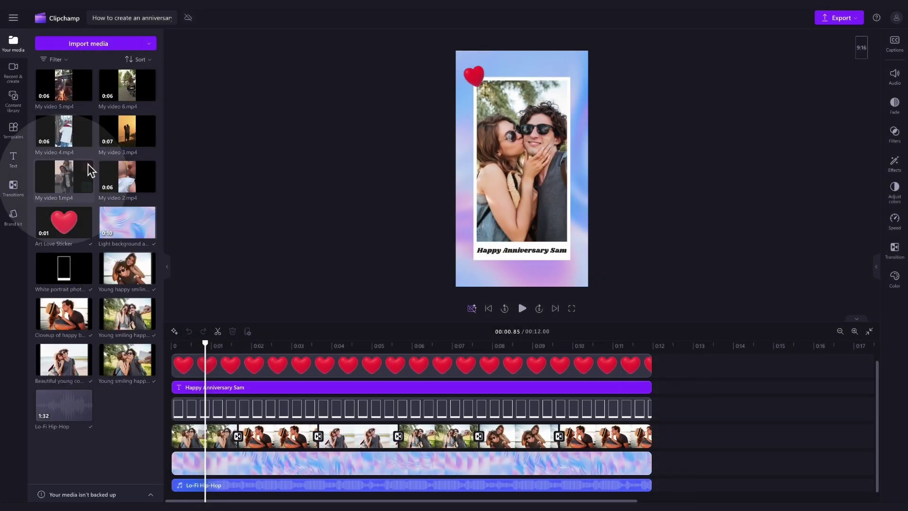
- Replace the six stock timeline clips with My video 1, 2, 3, 4, 6 and 5
mouse_move(68, 182)
left_click_drag(68, 182, 204, 450)
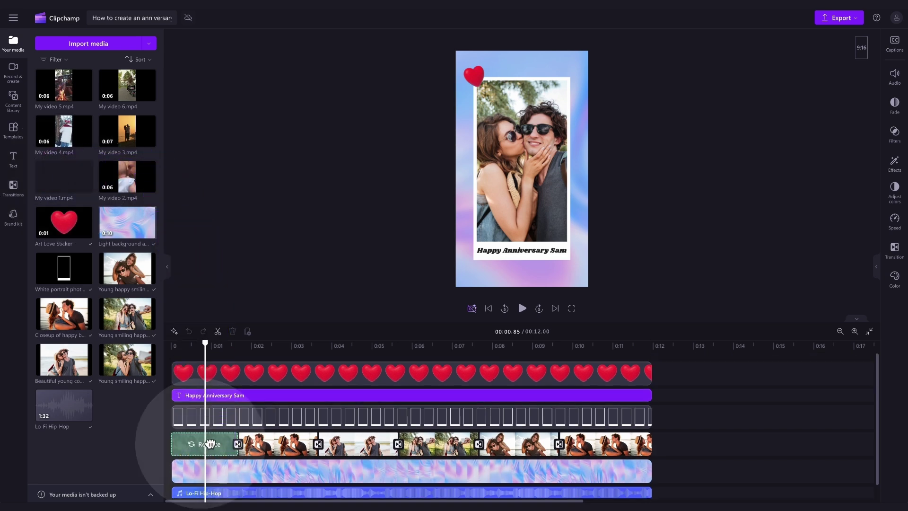
left_click_drag(209, 448, 208, 448)
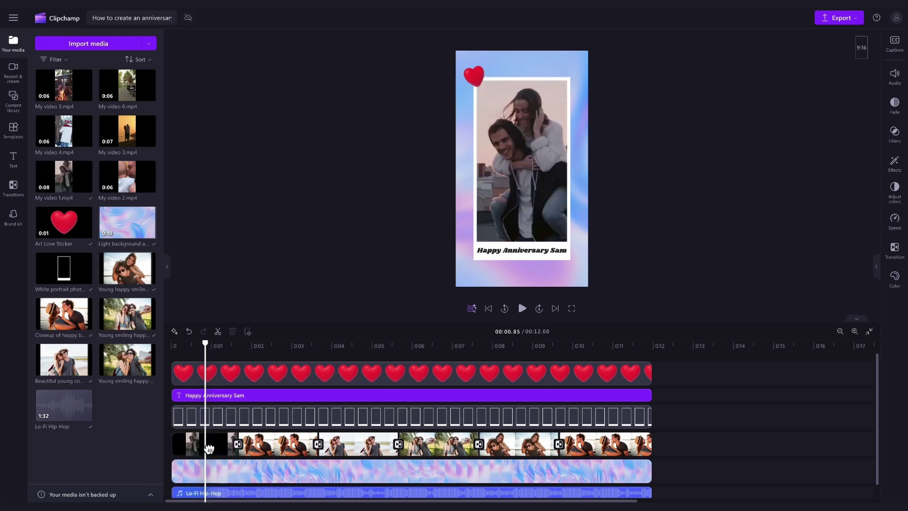
left_click_drag(134, 181, 274, 444)
left_click_drag(148, 146, 357, 445)
left_click_drag(64, 132, 437, 444)
left_click_drag(126, 85, 519, 442)
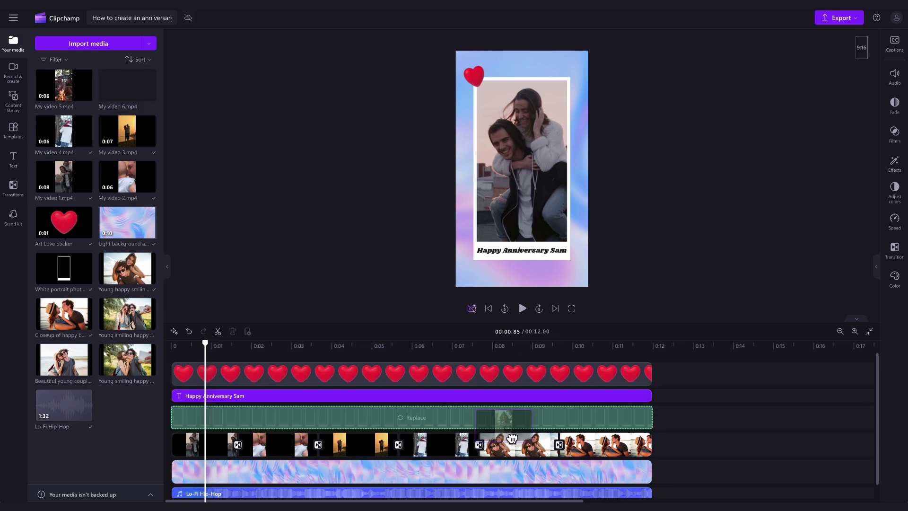
left_click_drag(64, 85, 608, 444)
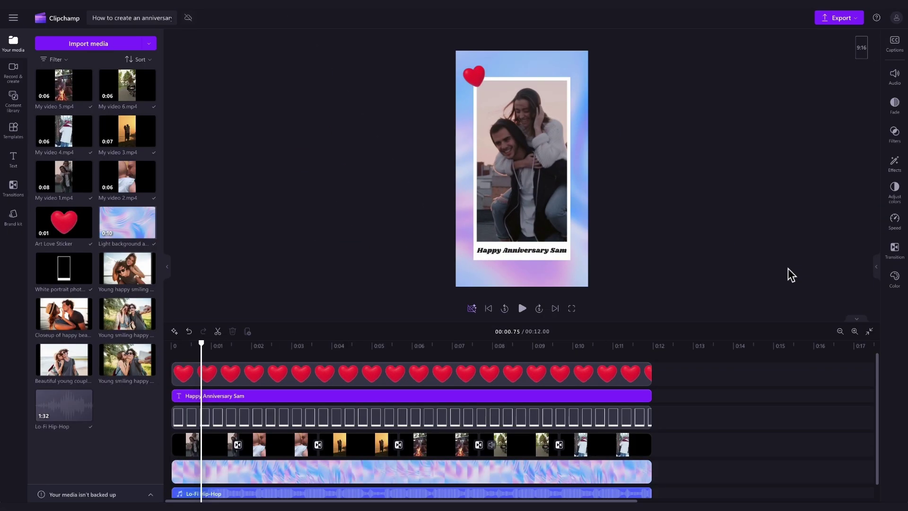
- Replace the caption wording with 'Happy 5 years' followed by the partner's name
left_click(522, 253)
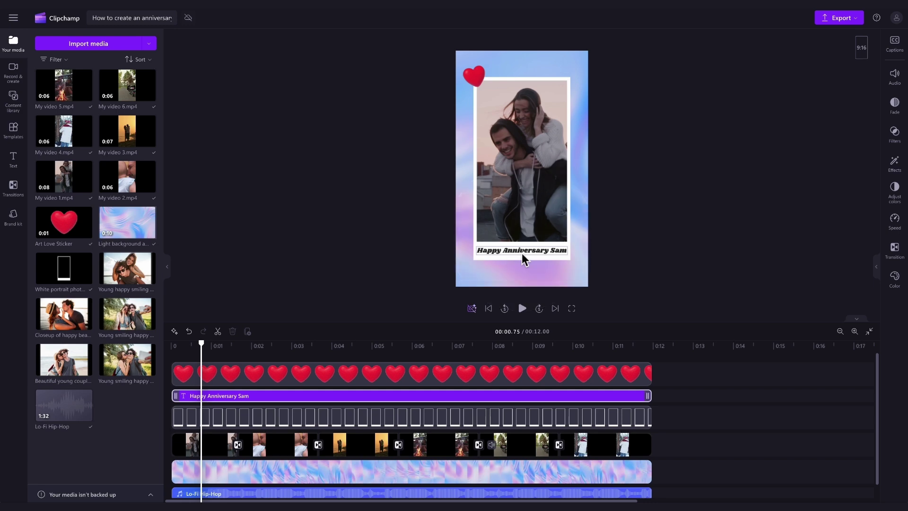
left_click(511, 395)
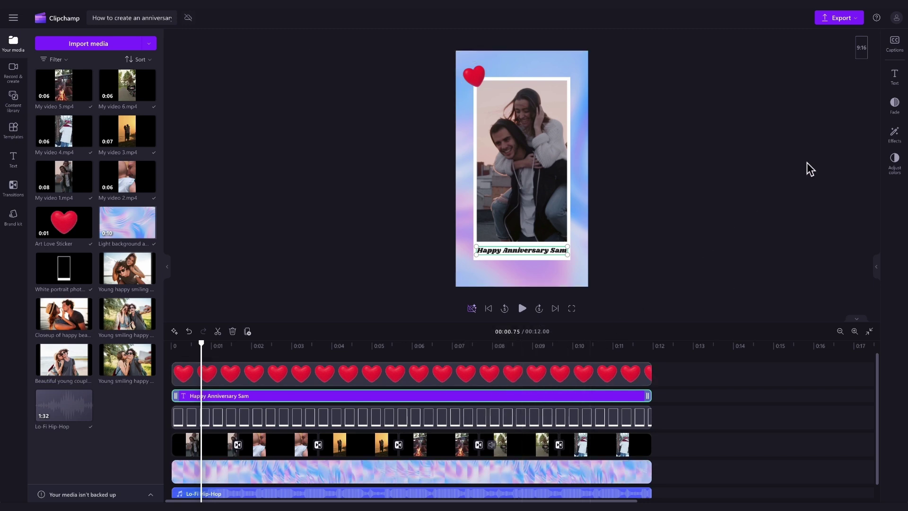
left_click(896, 94)
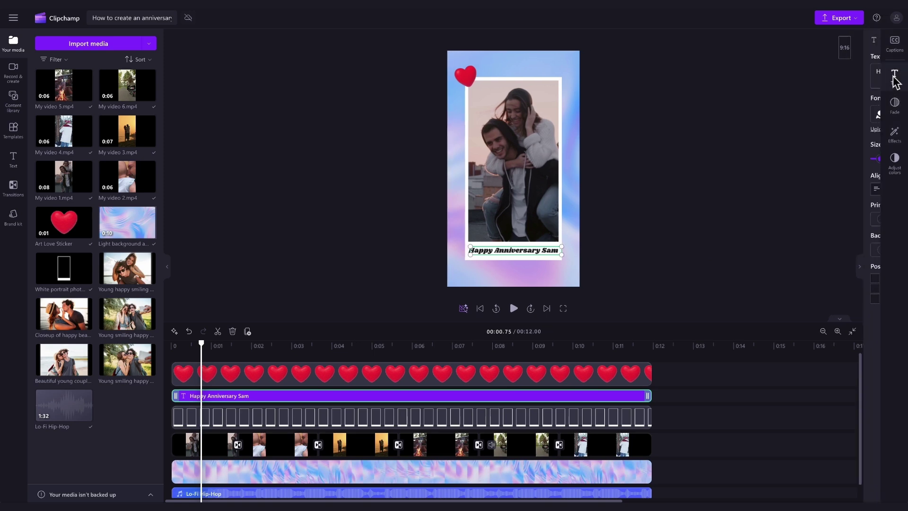
left_click(804, 69)
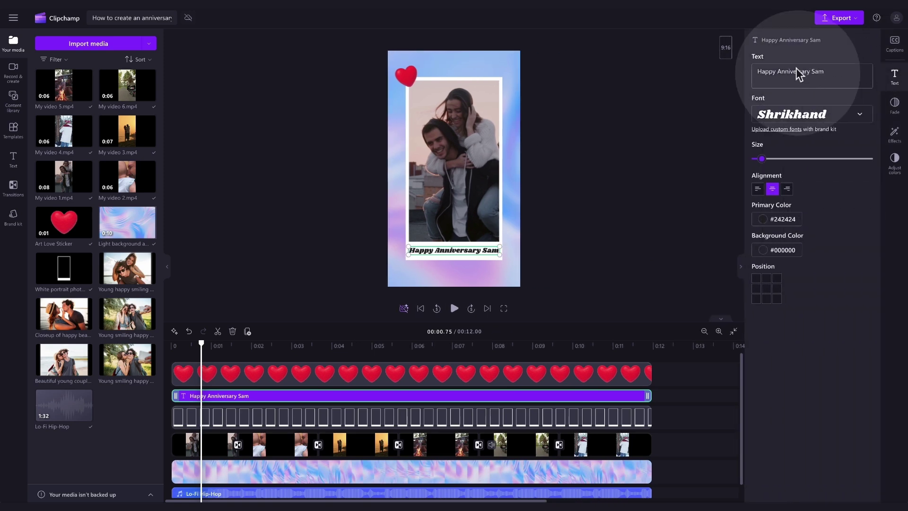
left_click(801, 119)
left_click_drag(825, 76, 756, 72)
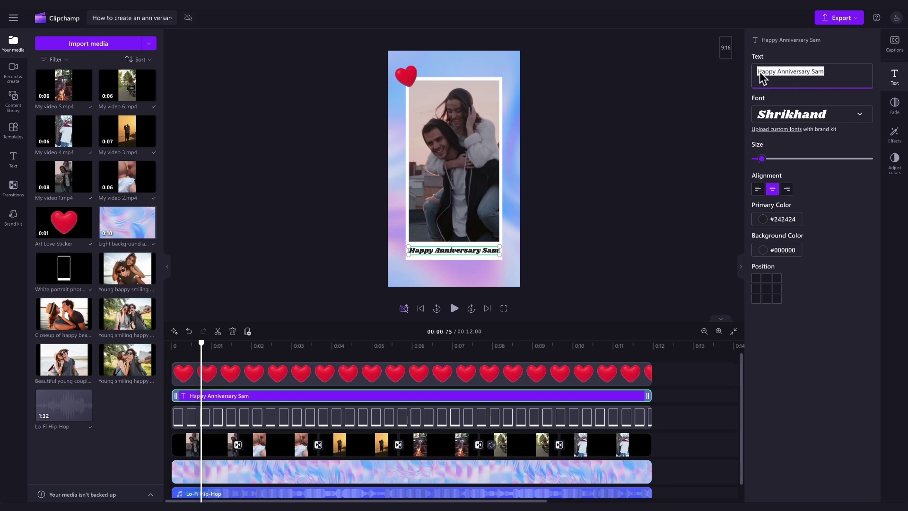
type("Happy 5 years Matt")
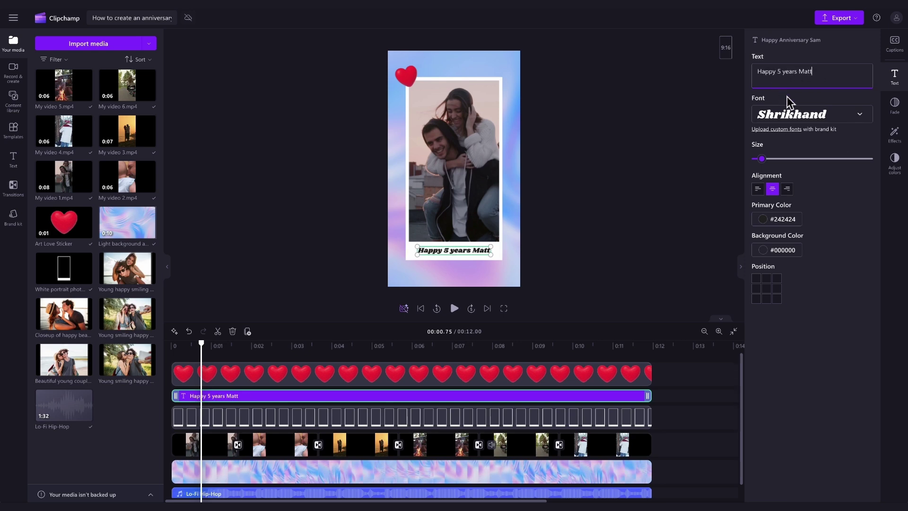
left_click(796, 115)
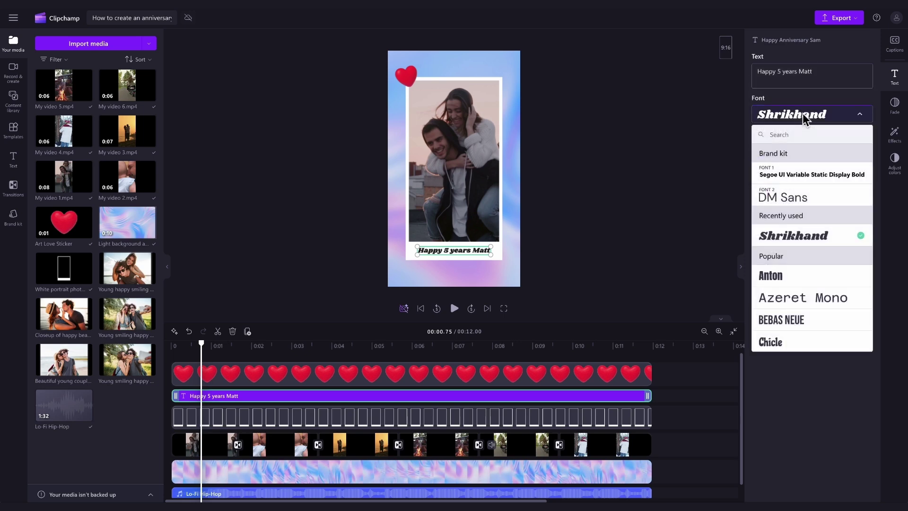
- Try the Righteous and then Knewave fonts on the caption
scroll(826, 254, "down", 10)
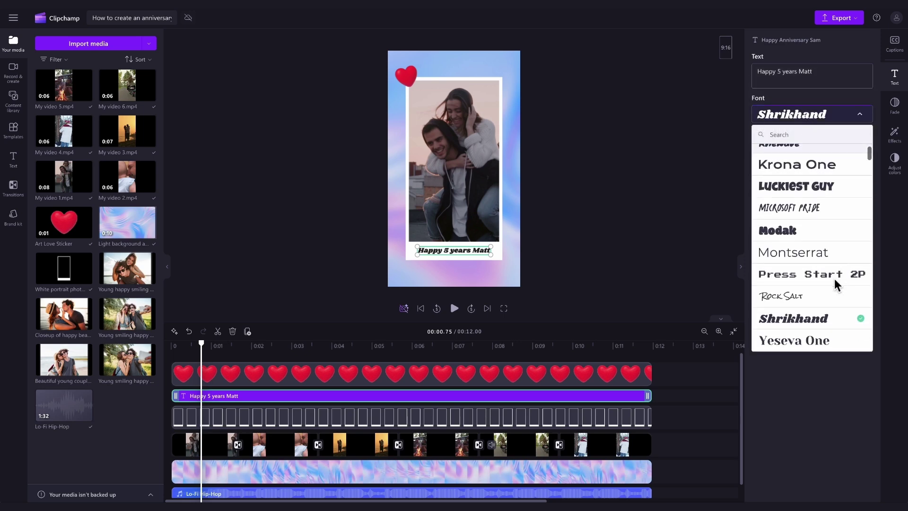
scroll(835, 285, "down", 4)
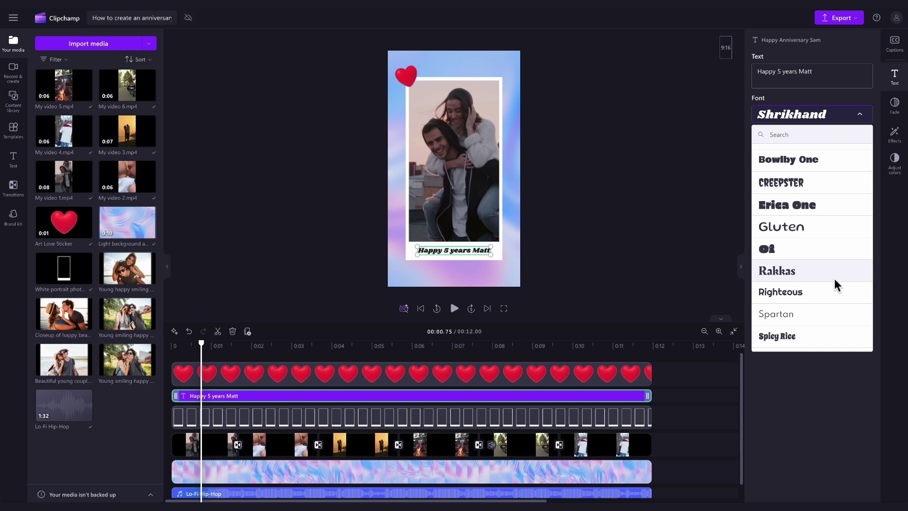
left_click(832, 296)
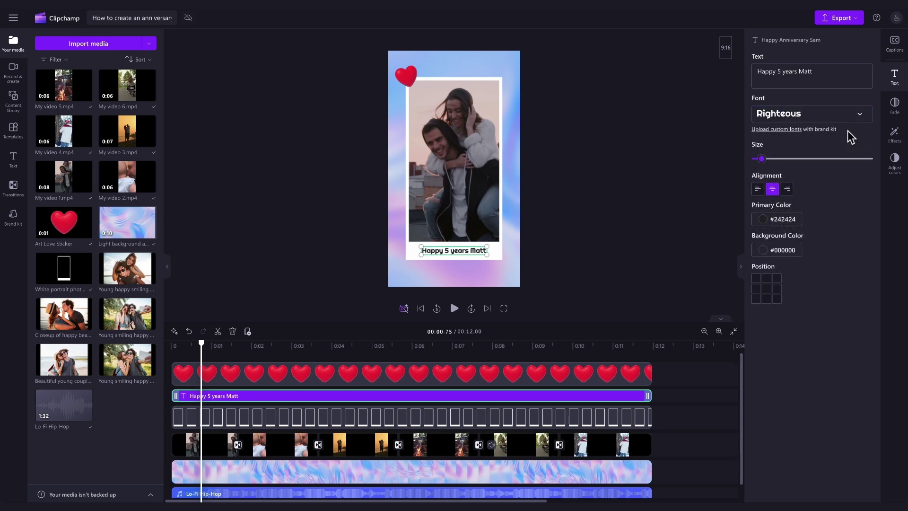
left_click(850, 114)
scroll(836, 307, "down", 5)
left_click(837, 249)
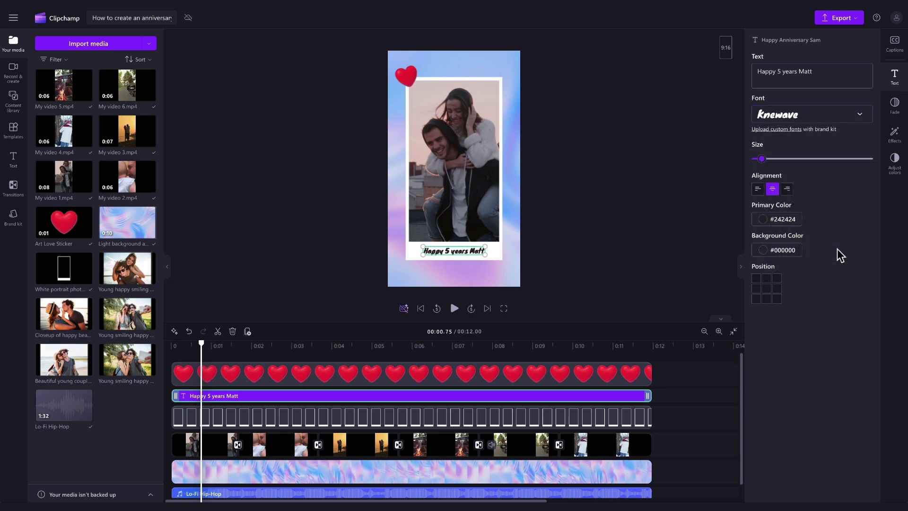
- Try Bangers, then settle on Chicle as the caption font
left_click(841, 120)
scroll(841, 312, "down", 5)
scroll(839, 315, "up", 5)
left_click(833, 305)
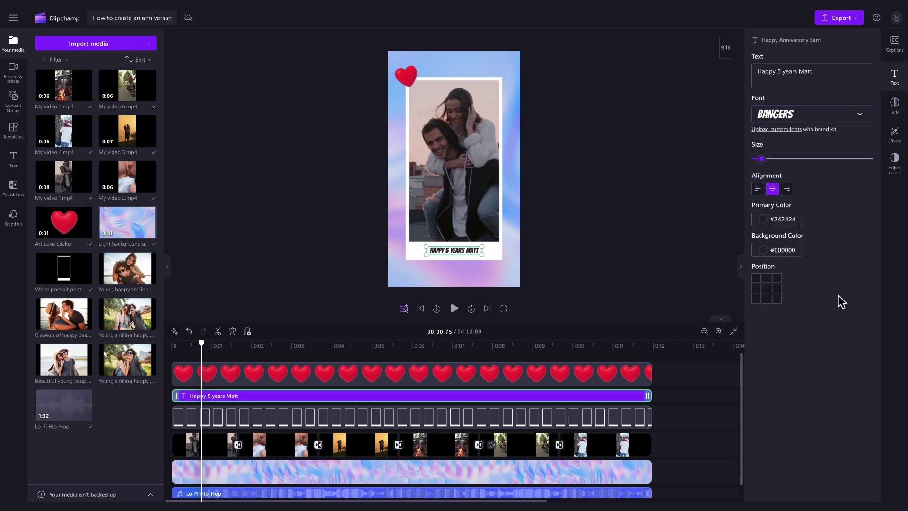
left_click(851, 115)
scroll(837, 274, "down", 3)
left_click(831, 251)
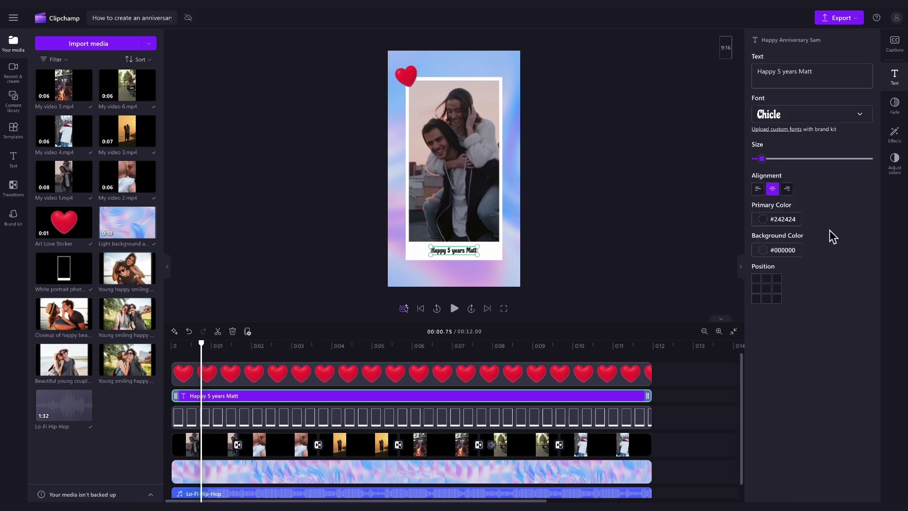
- Enlarge the caption text and try yellow and pinkish-red colour swatches
left_click_drag(756, 158, 783, 168)
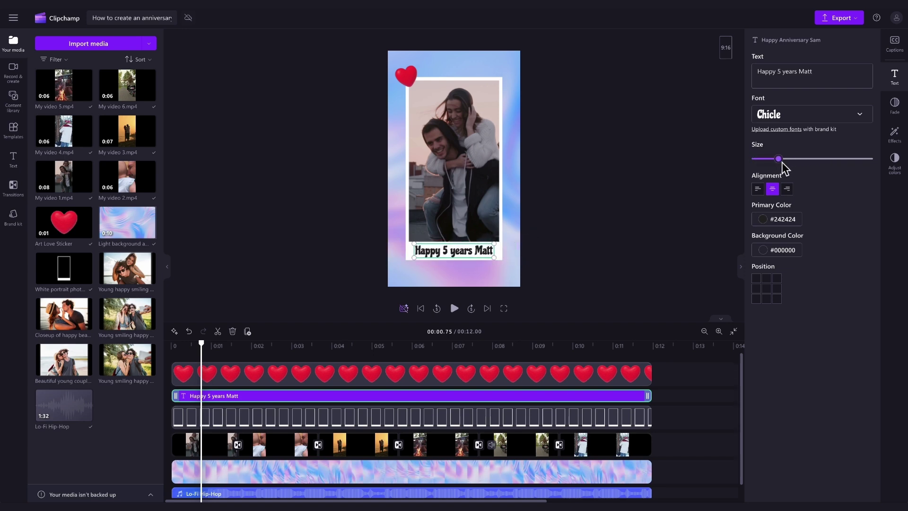
left_click(767, 221)
left_click(785, 175)
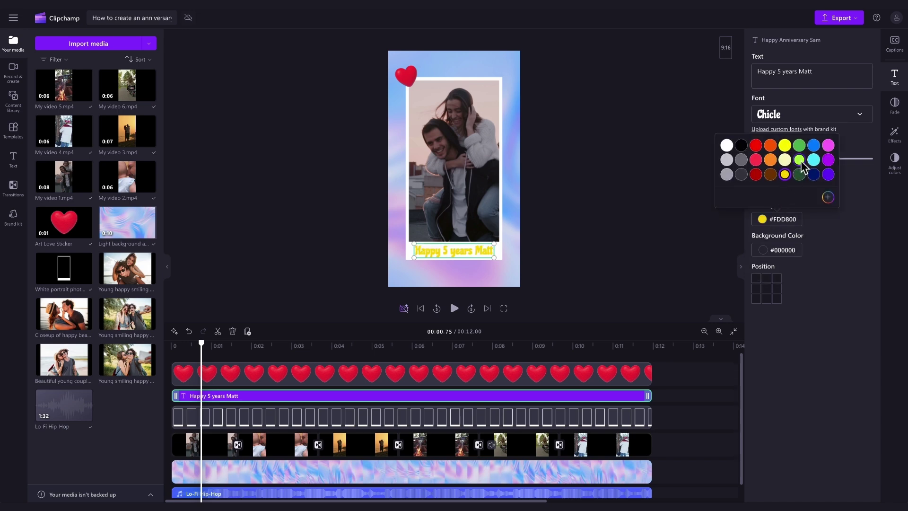
left_click(799, 145)
left_click(784, 145)
left_click(756, 160)
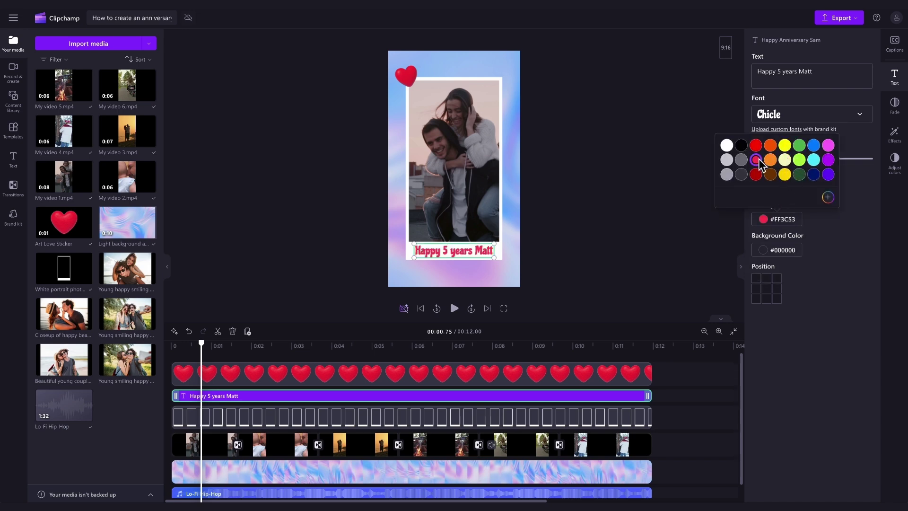
- Set a custom caption colour of pure black #000000 after trying red, blue and green shades
left_click(827, 197)
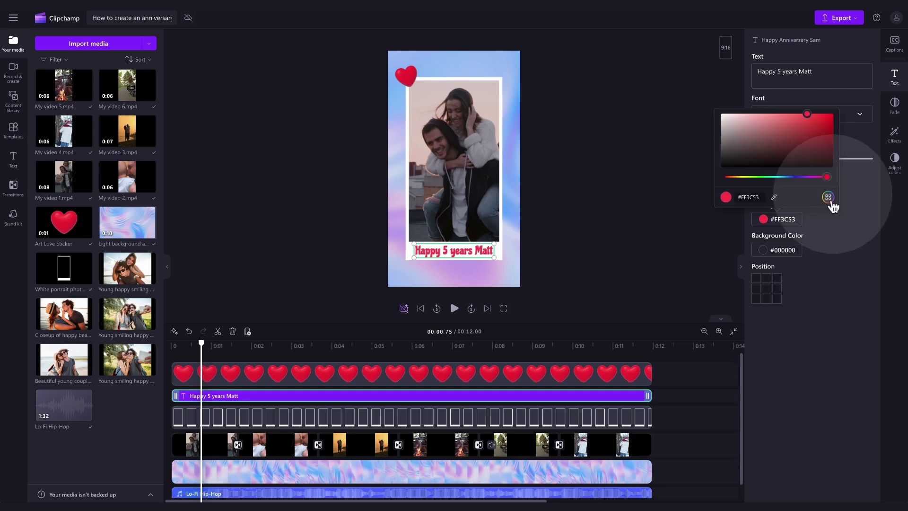
left_click(801, 134)
left_click(792, 177)
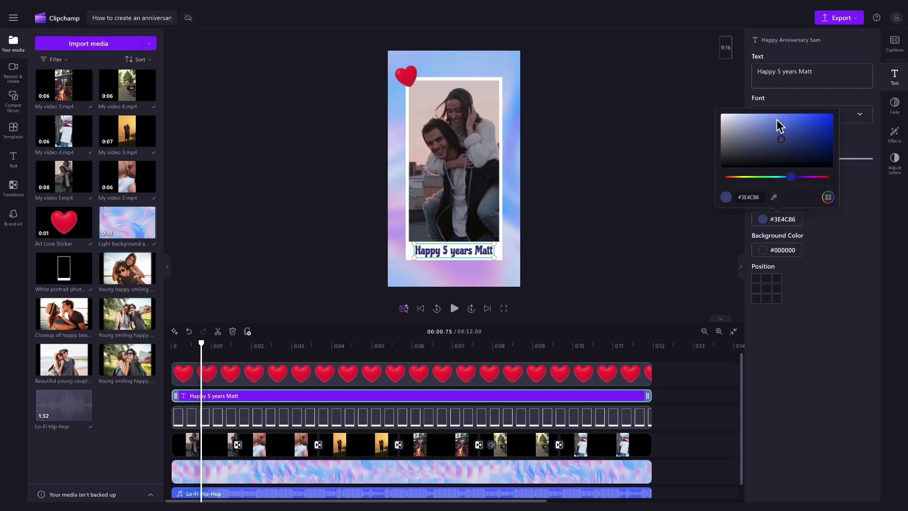
left_click(778, 125)
left_click(759, 177)
left_click(808, 124)
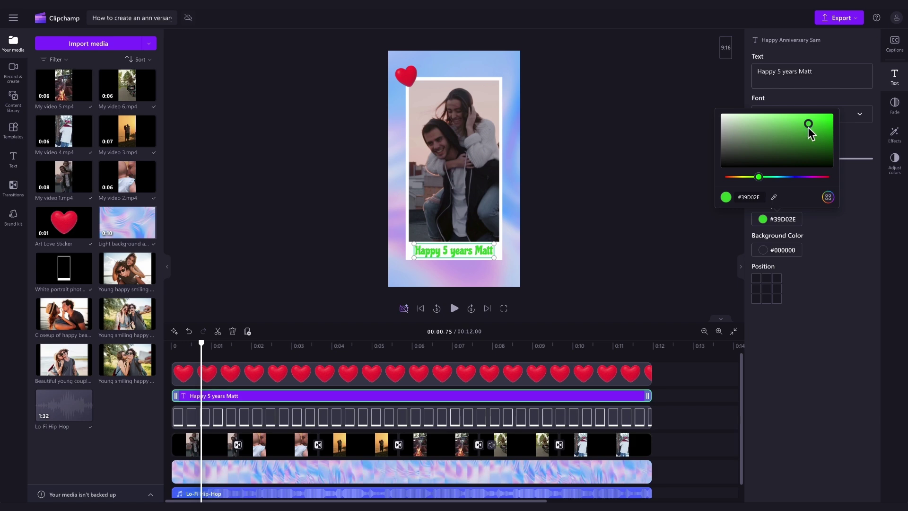
left_click(755, 197)
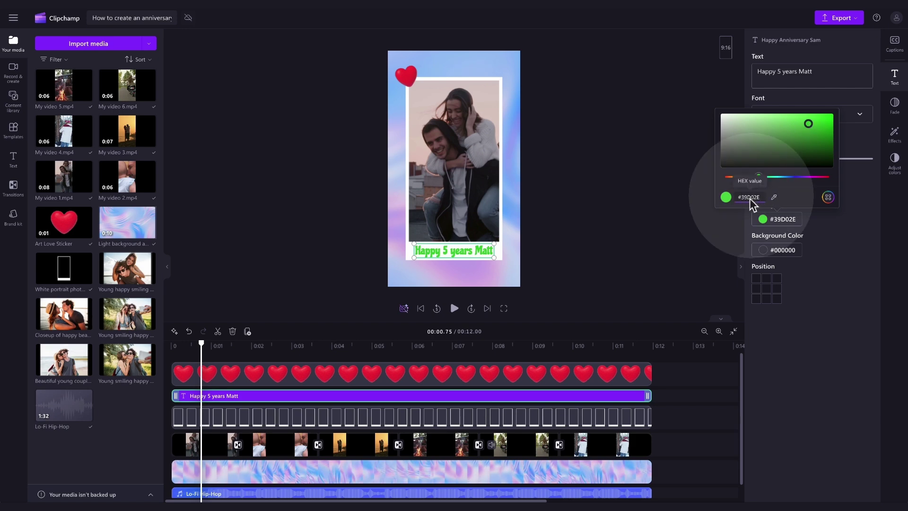
left_click_drag(810, 126, 717, 174)
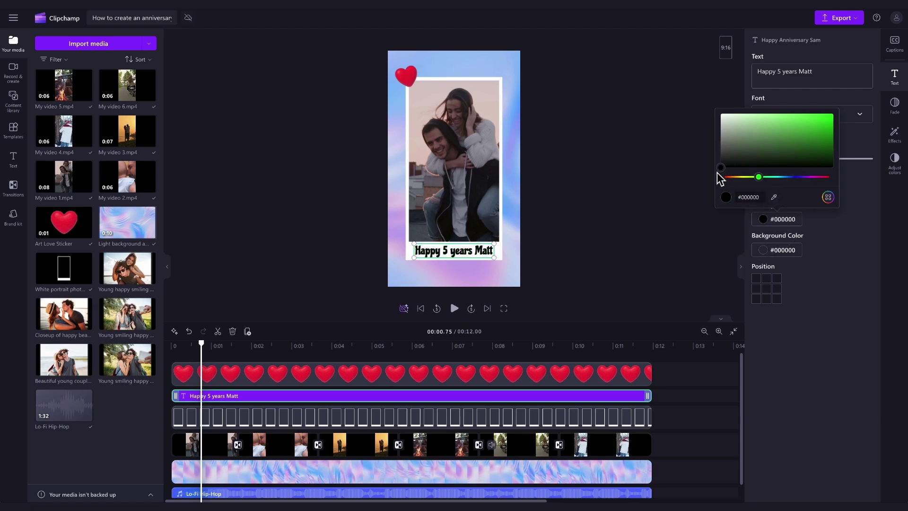
left_click(859, 204)
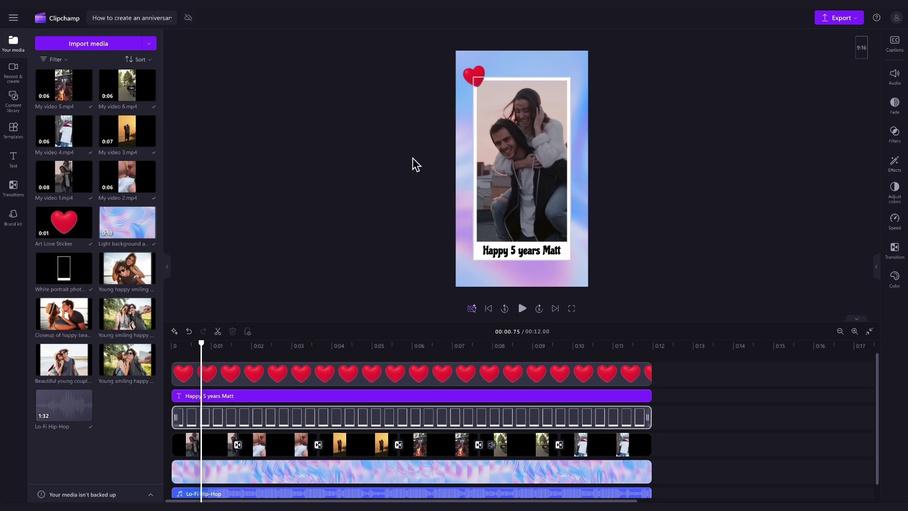
- Filter the content library to Music and search for 'happy' tracks
left_click(16, 108)
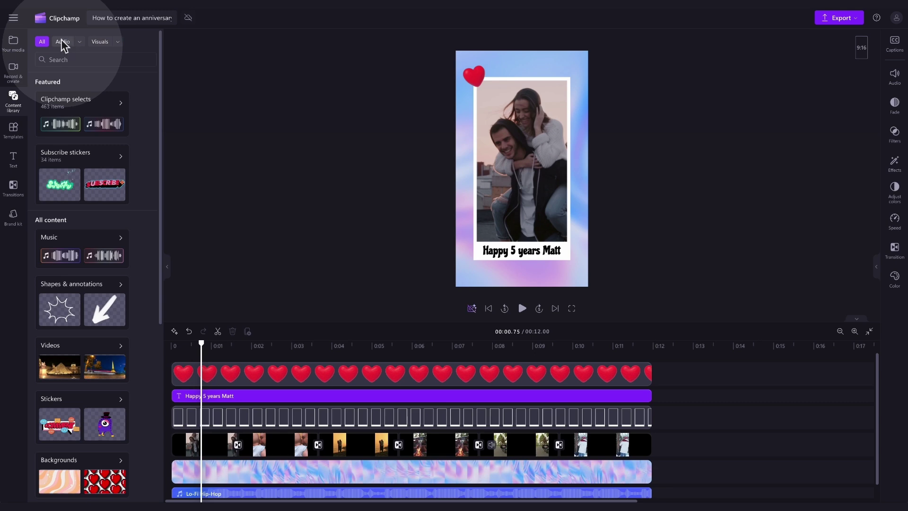
left_click(78, 42)
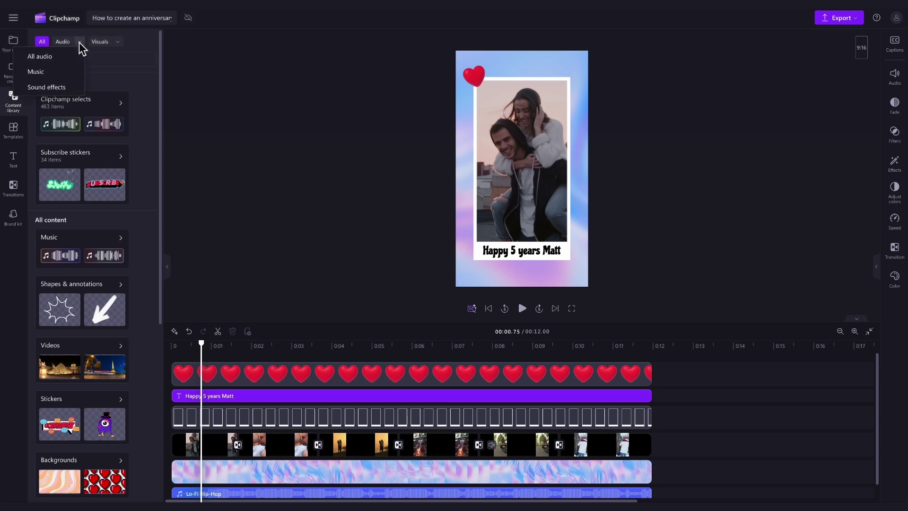
left_click(36, 72)
scroll(144, 157, "down", 7)
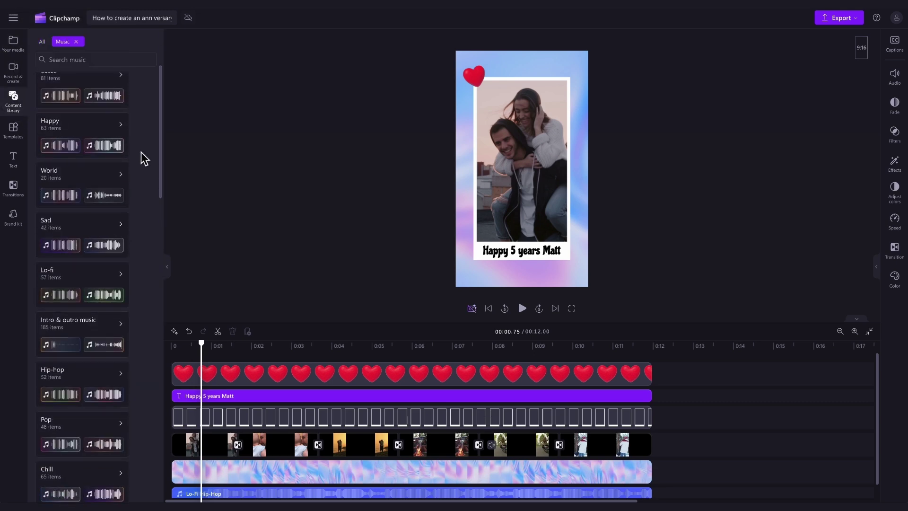
scroll(143, 157, "up", 7)
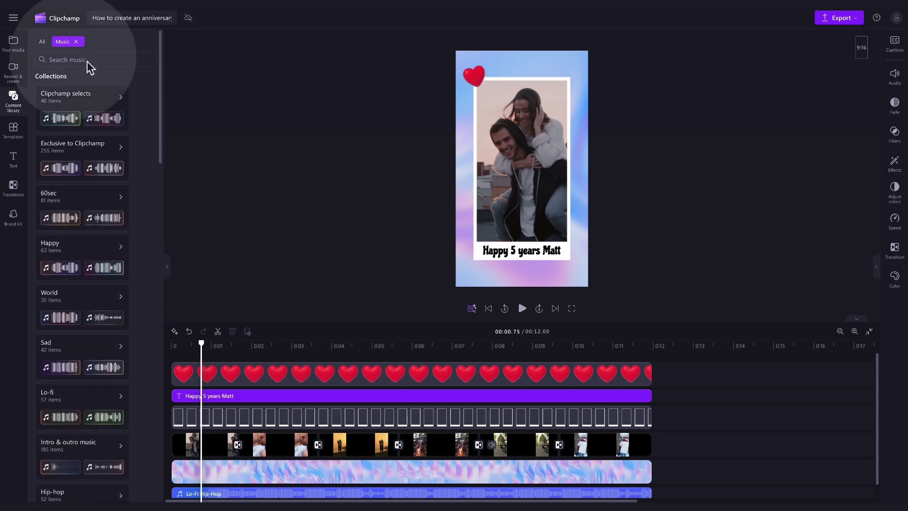
type("happy")
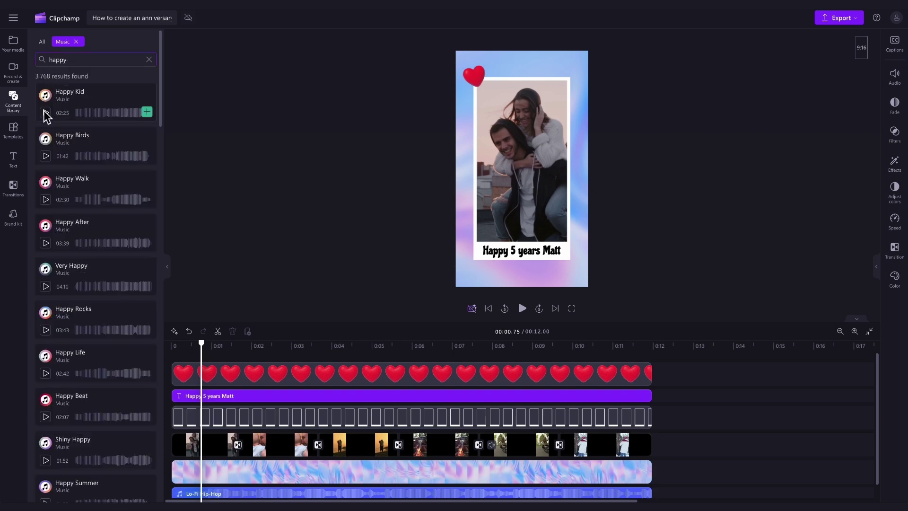
- Preview the Happy Kid, Happy Birds and Happy Walk music tracks
left_click(45, 113)
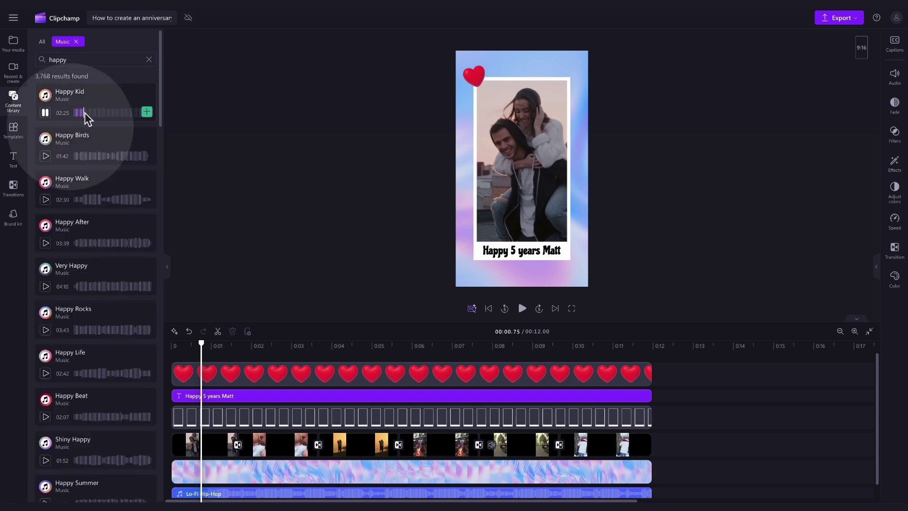
left_click(45, 156)
left_click(45, 199)
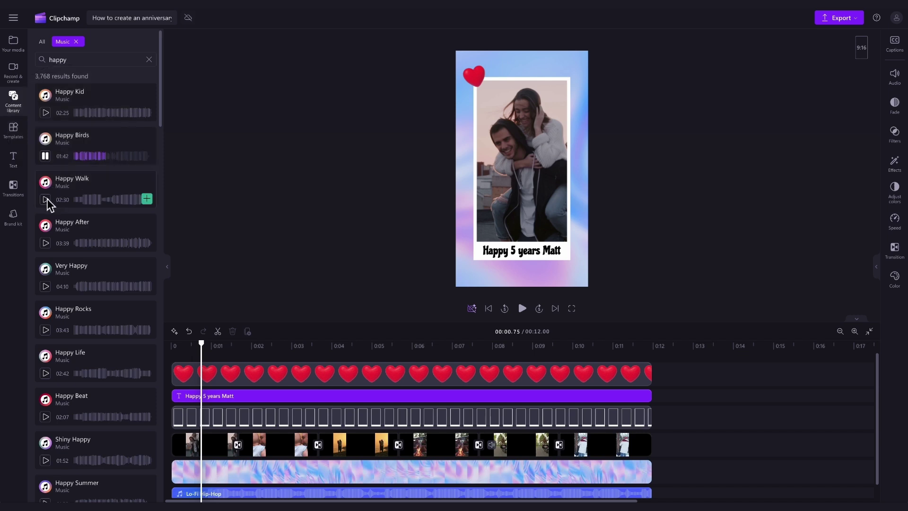
left_click(45, 199)
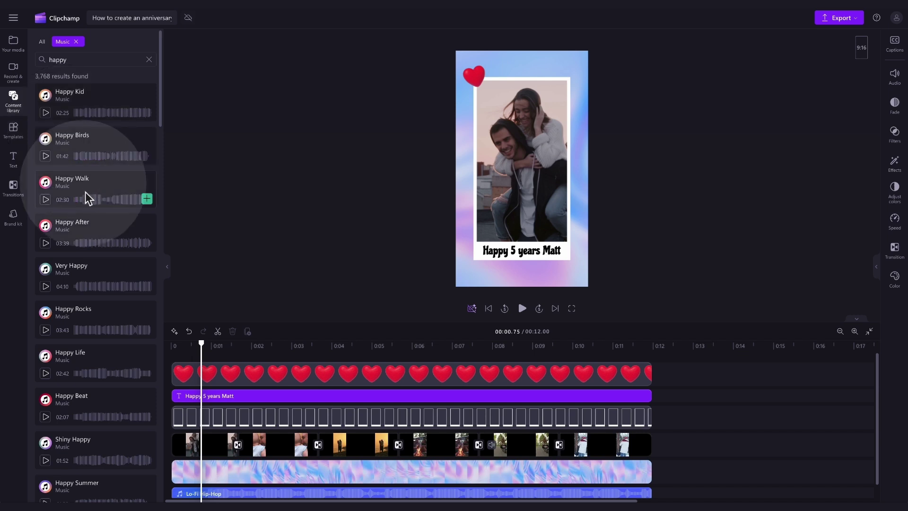
- Add Happy Walk to the timeline, then delete that audio clip
left_click_drag(88, 195, 402, 494)
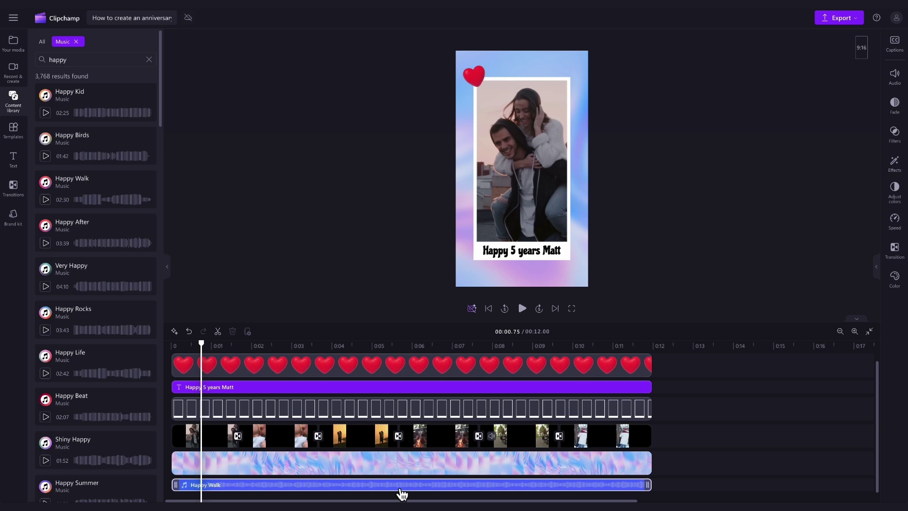
left_click(400, 492)
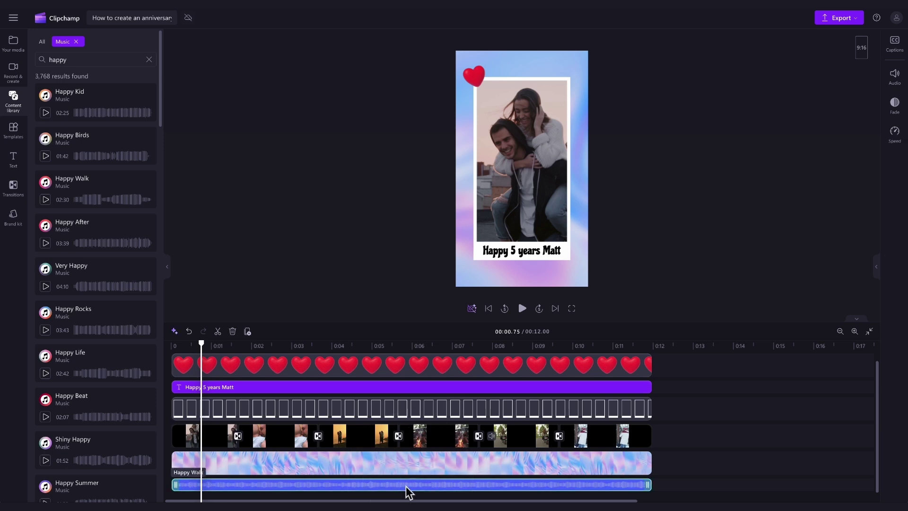
key("Delete")
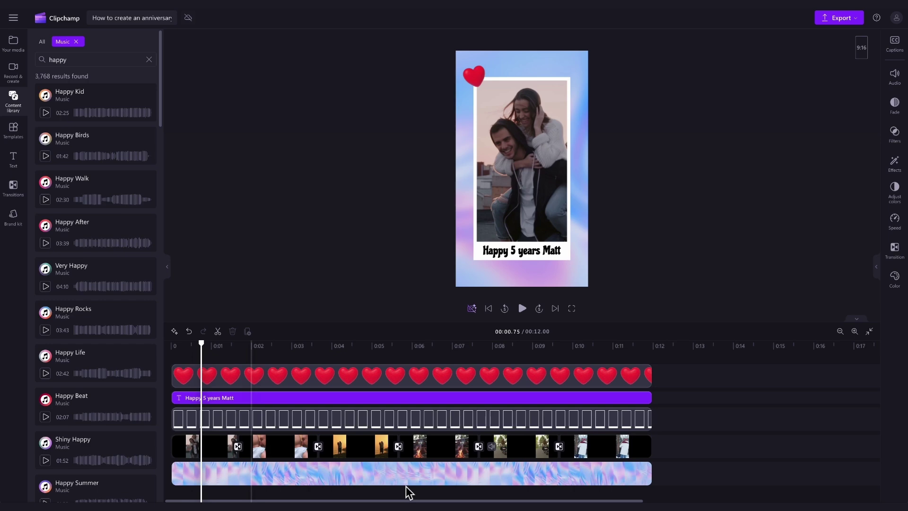
- Play back the montage, then export it in 1080p quality
left_click(522, 308)
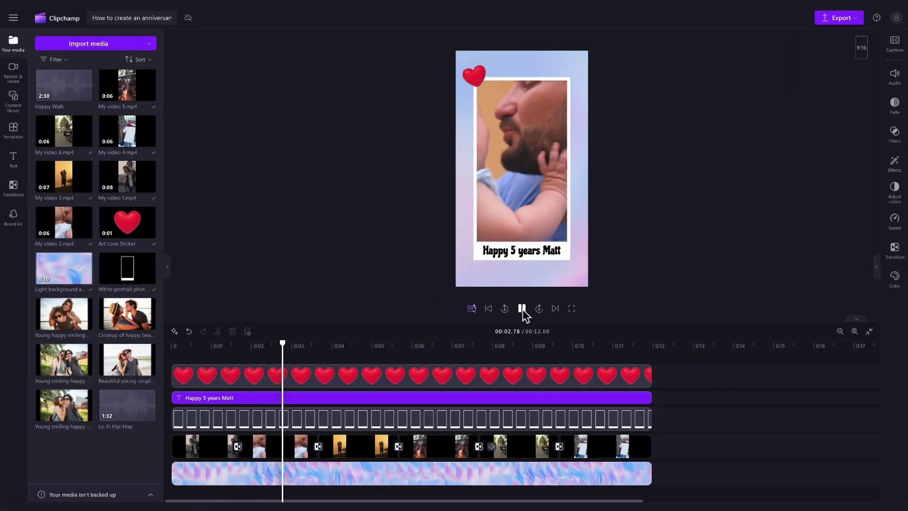
left_click(522, 308)
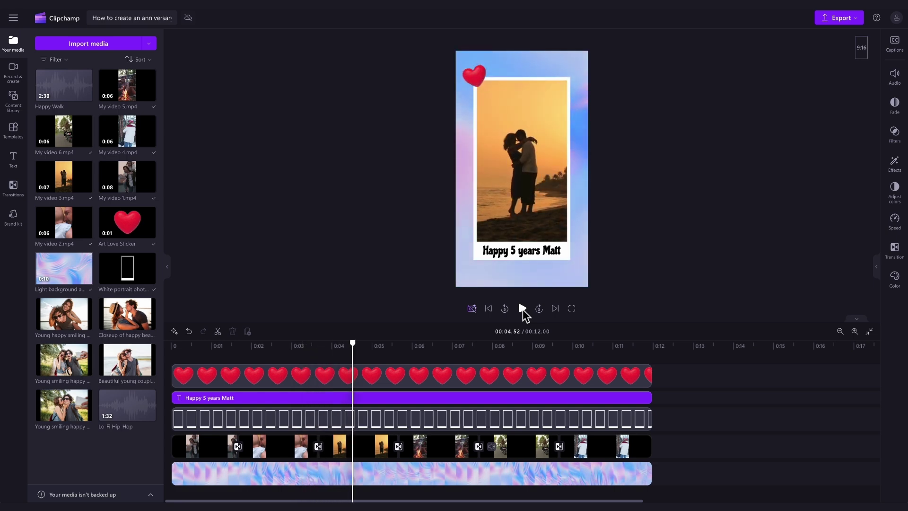
left_click(729, 178)
left_click(843, 19)
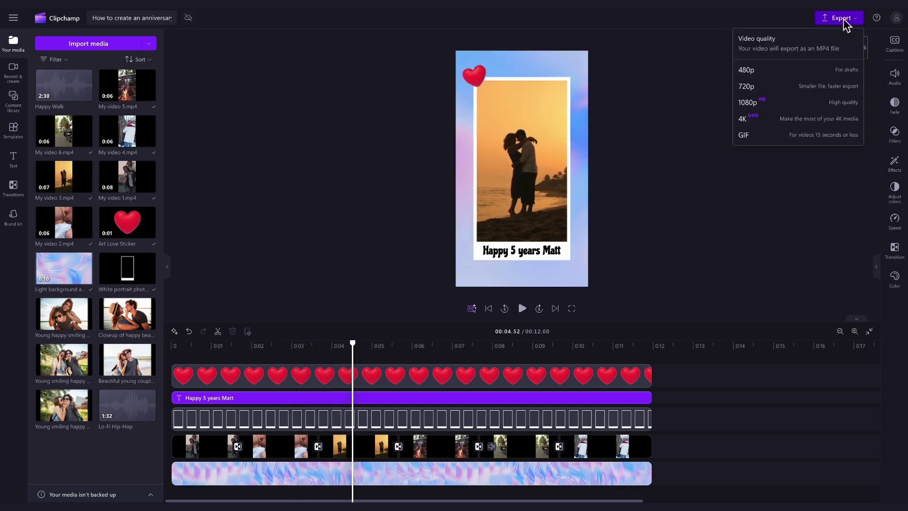
left_click(762, 108)
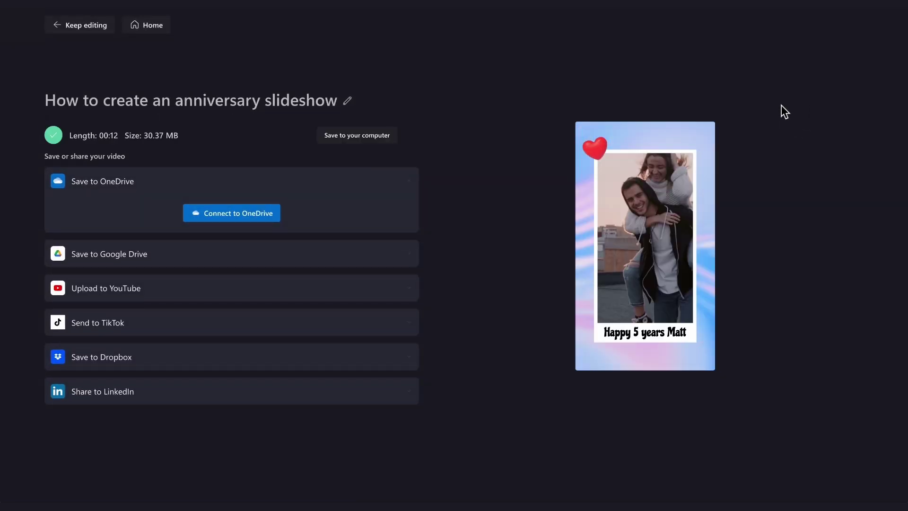
- Save the exported 12-second video to the computer through the Save As dialog
left_click(343, 139)
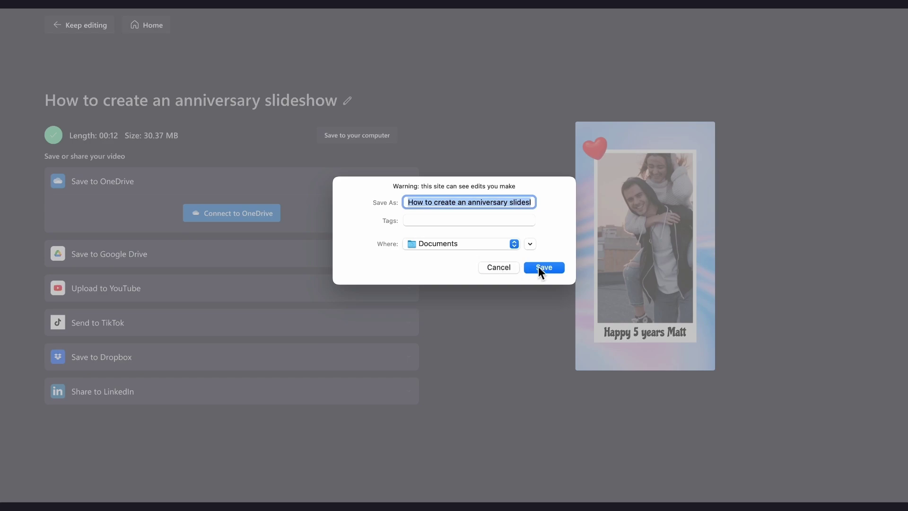
left_click(539, 267)
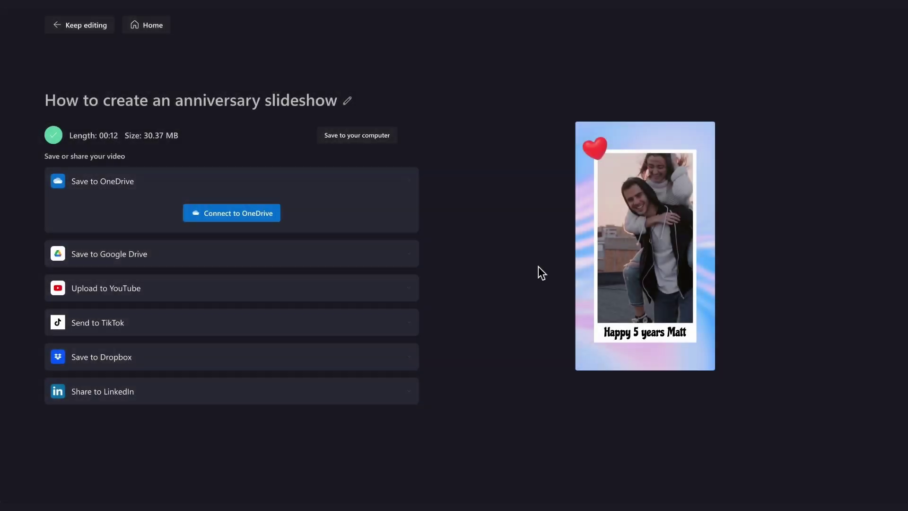